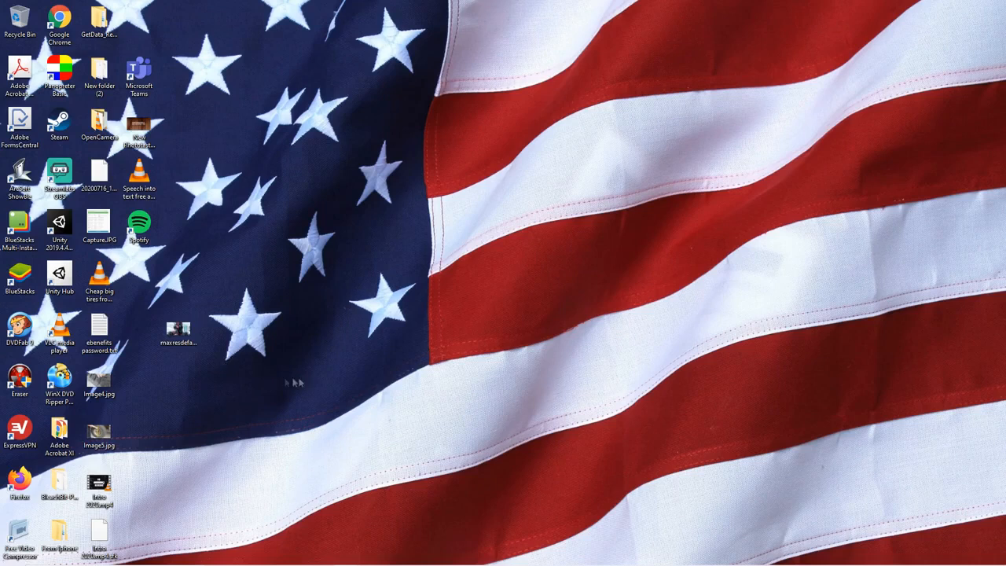
- Open the desktop picture maxresdefault.jpg in Paint 3D for editing
{"action": "right_click", "coordinate": [176, 328]}
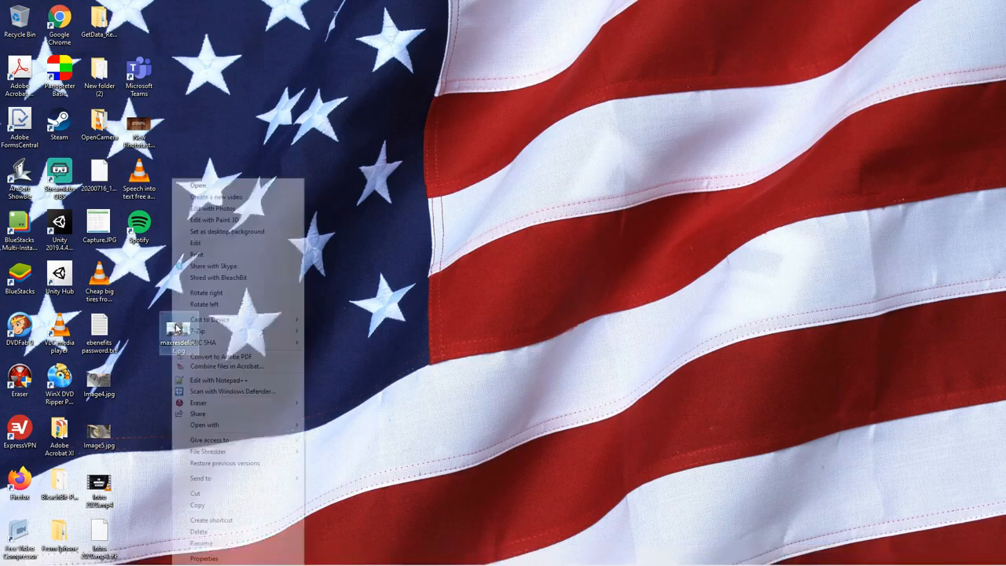
{"action": "left_click", "coordinate": [356, 293]}
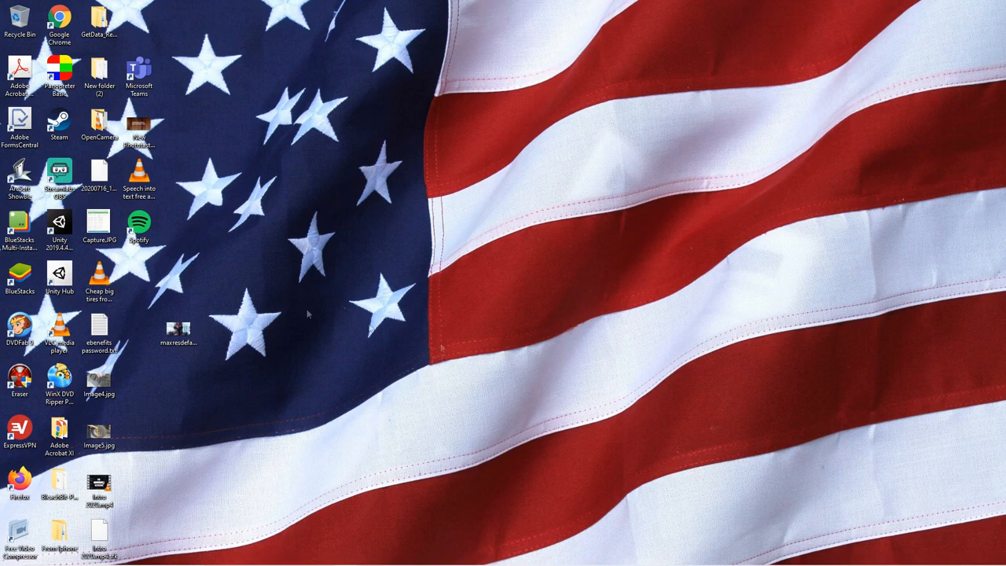
{"action": "right_click", "coordinate": [174, 330]}
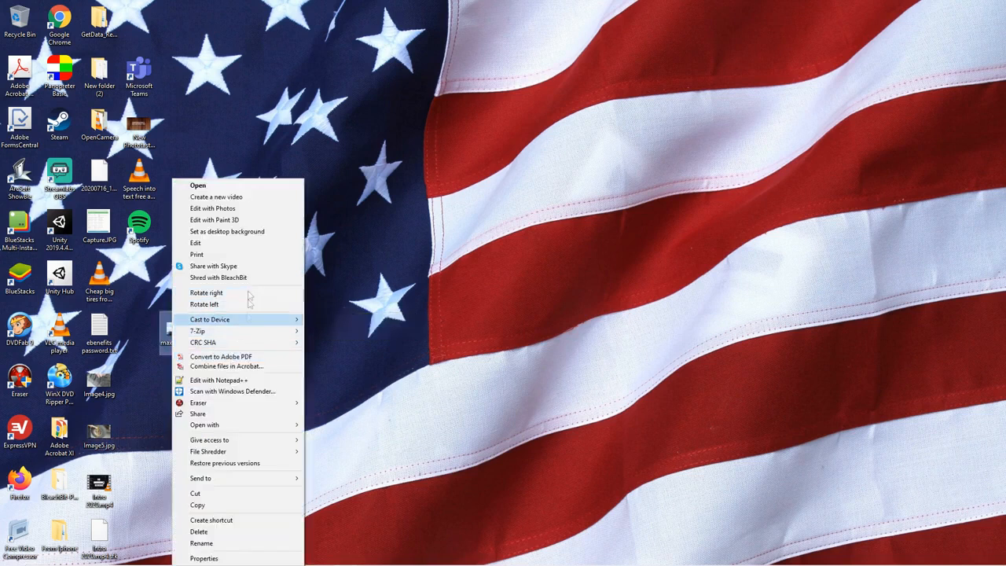
{"action": "left_click", "coordinate": [236, 220]}
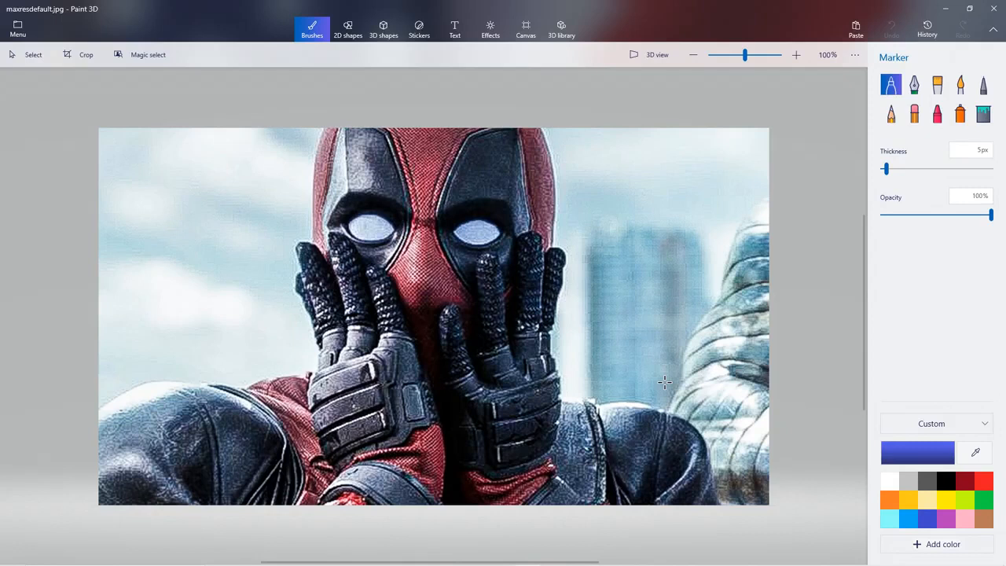
- Run Magic select on the whole picture and add the missing upper edges of both shoulders to the cutout
{"action": "left_click", "coordinate": [161, 58]}
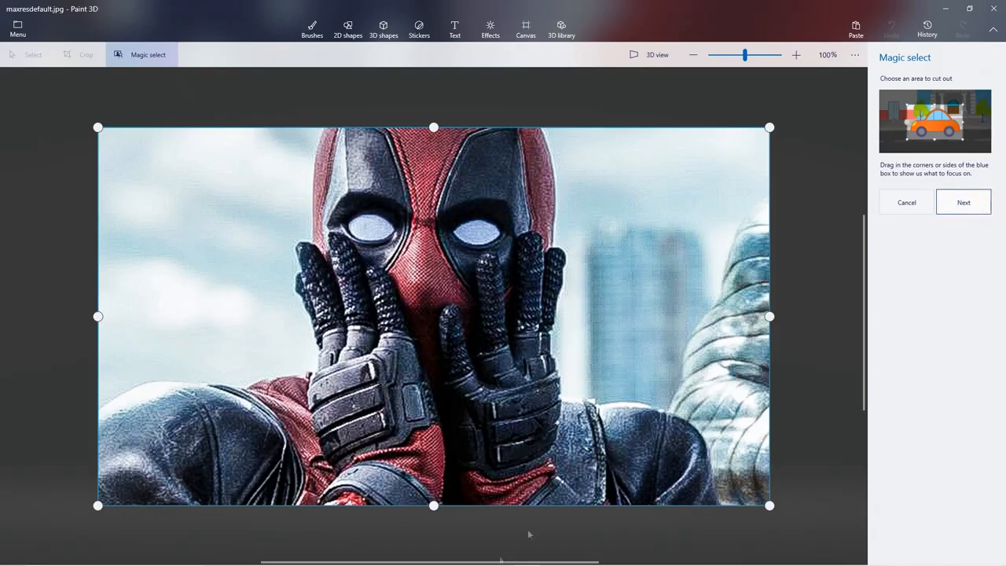
{"action": "left_click", "coordinate": [970, 205]}
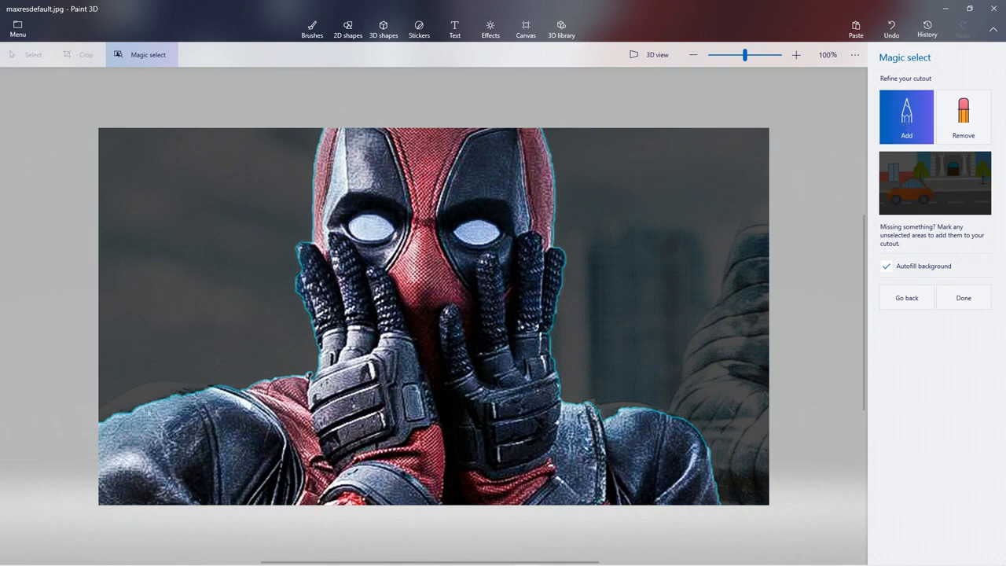
{"action": "left_click_drag", "start_coordinate": [103, 413], "coordinate": [205, 390]}
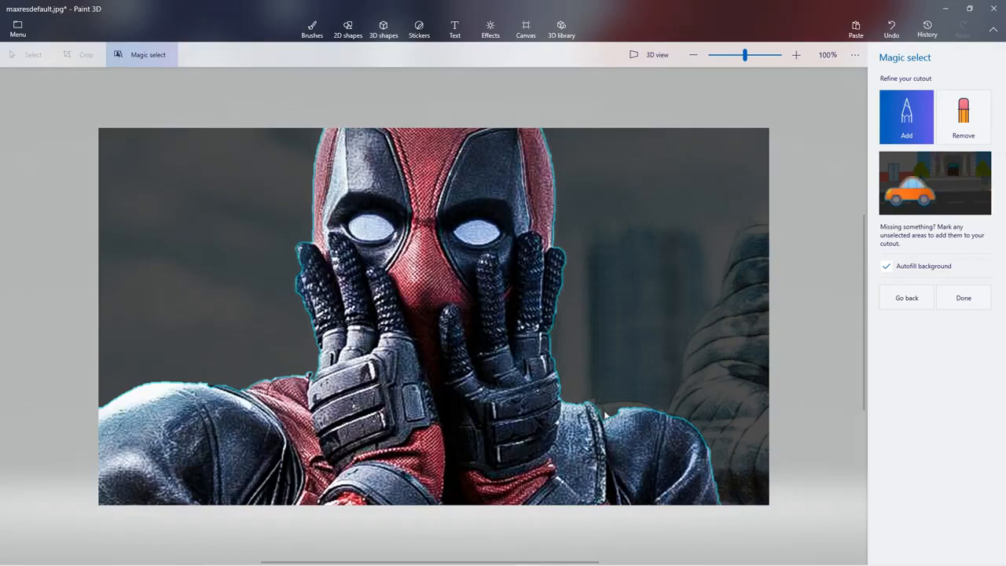
{"action": "left_click_drag", "start_coordinate": [629, 405], "coordinate": [646, 415]}
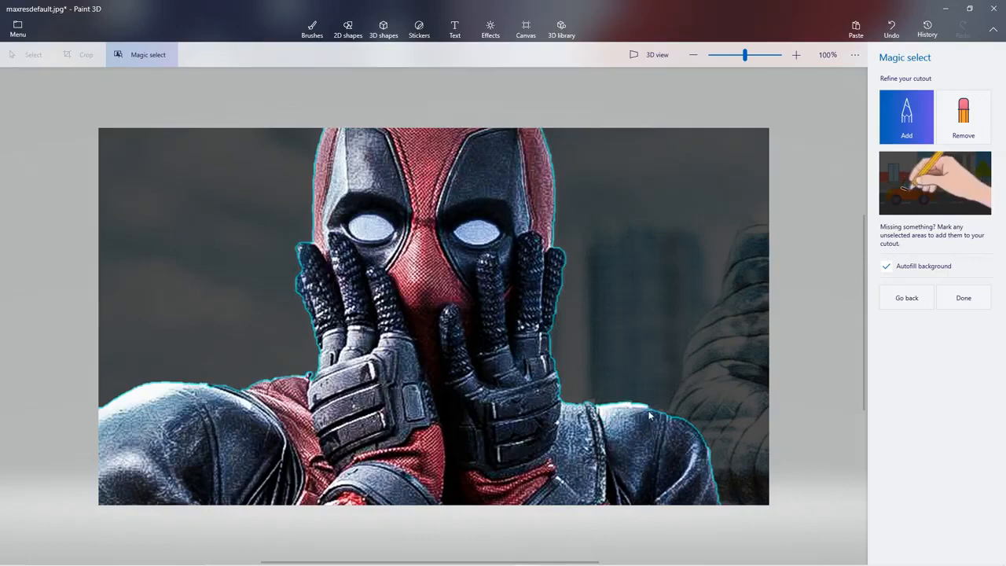
- Add the small missing bits along the collar and shoulder edge beside the gloved hand, and finish the cutout with background autofill
{"action": "scroll", "coordinate": [643, 407], "scroll_direction": "up", "scroll_amount": 6}
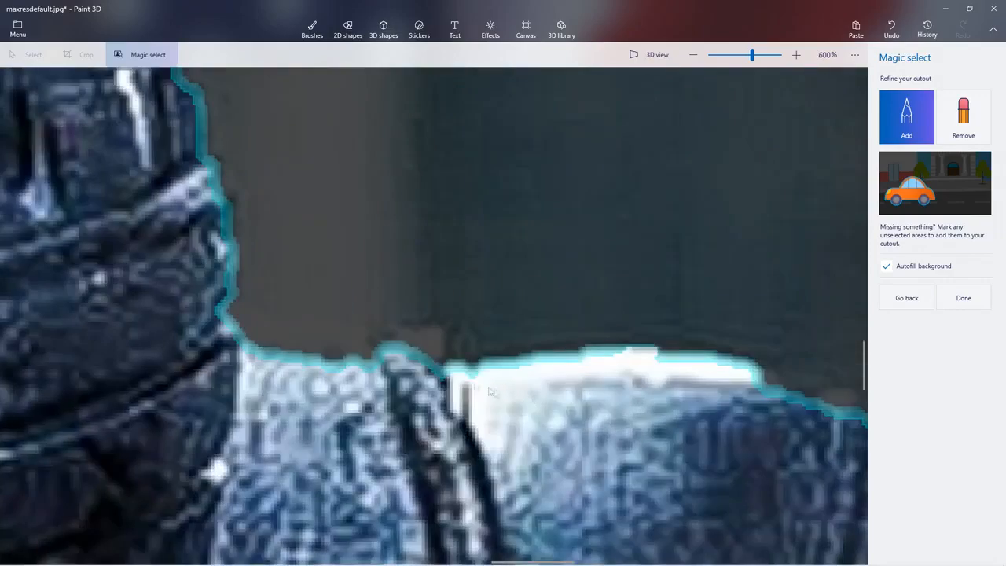
{"action": "scroll", "coordinate": [624, 417], "scroll_direction": "down", "scroll_amount": 5}
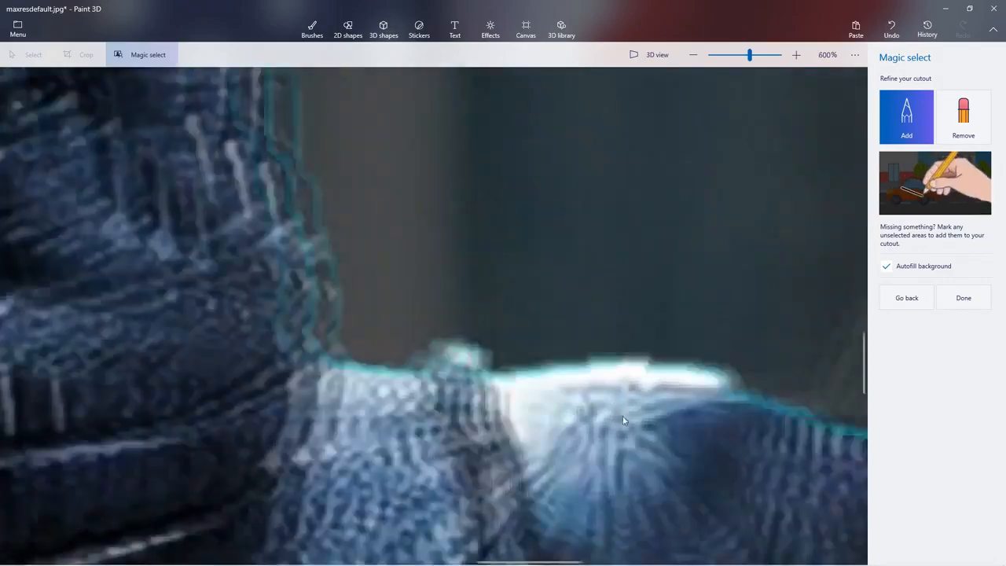
{"action": "scroll", "coordinate": [736, 444], "scroll_direction": "up", "scroll_amount": 4}
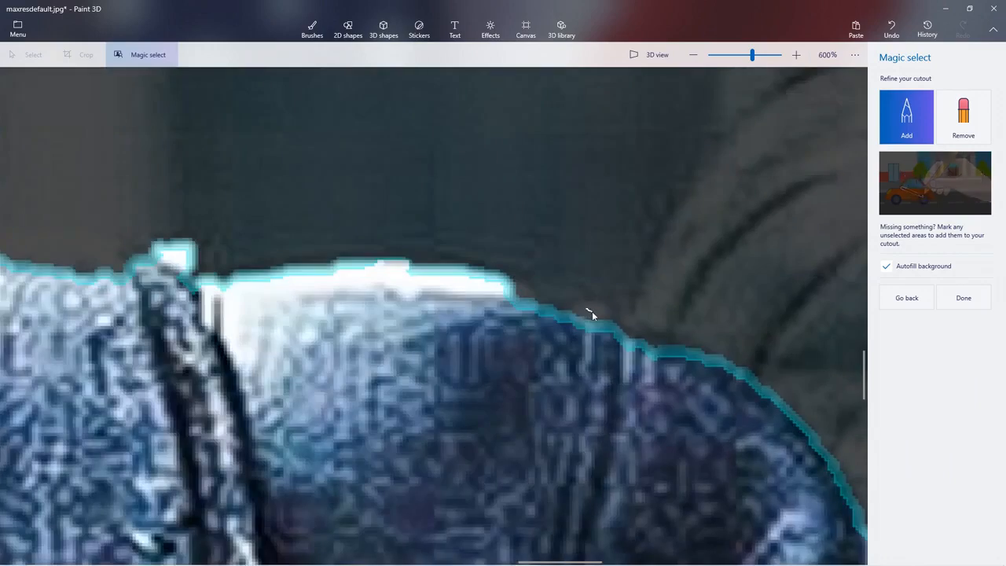
{"action": "scroll", "coordinate": [592, 311], "scroll_direction": "down", "scroll_amount": 5}
{"action": "scroll", "coordinate": [456, 386], "scroll_direction": "up", "scroll_amount": 4}
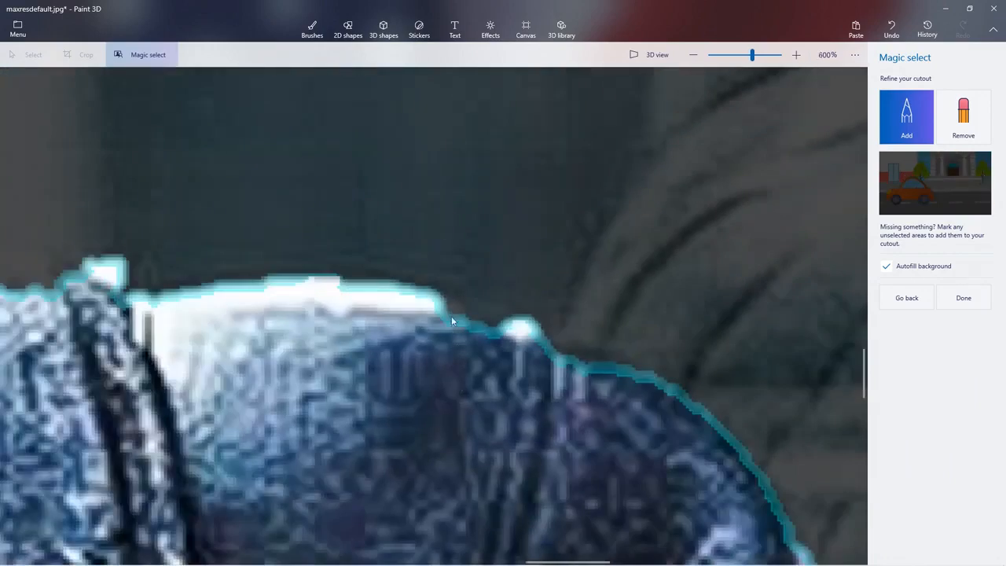
{"action": "scroll", "coordinate": [413, 386], "scroll_direction": "down", "scroll_amount": 10}
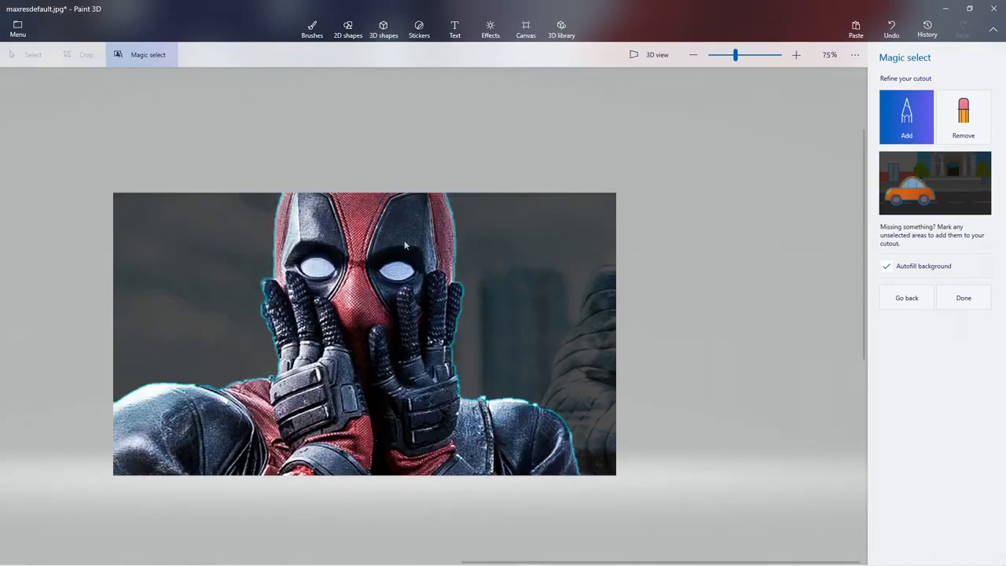
{"action": "left_click", "coordinate": [965, 298]}
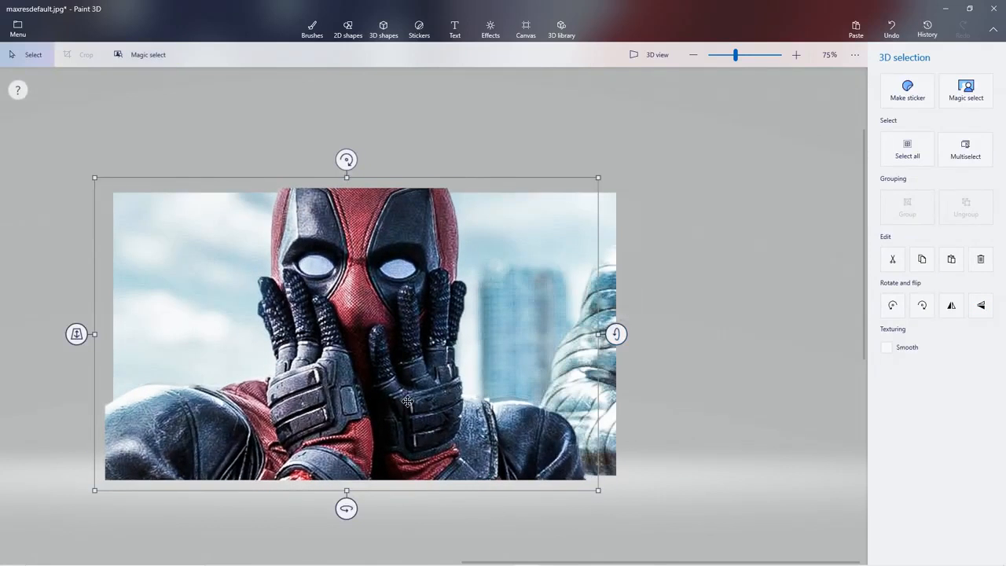
- Copy the cutout figure and create a new blank project without saving the current picture
{"action": "right_click", "coordinate": [358, 290]}
{"action": "left_click", "coordinate": [402, 356]}
{"action": "left_click", "coordinate": [18, 28]}
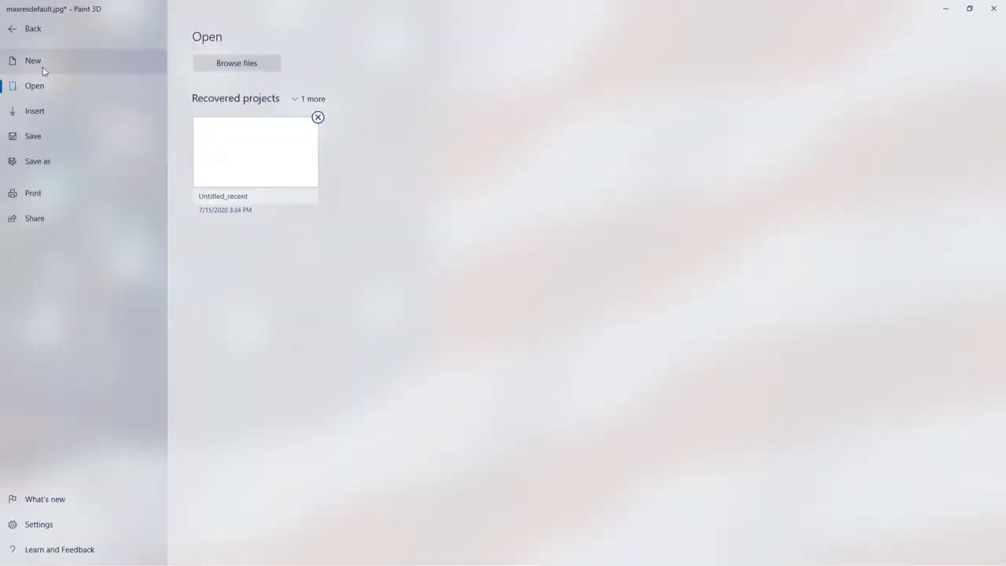
{"action": "left_click", "coordinate": [33, 60]}
{"action": "left_click", "coordinate": [503, 313]}
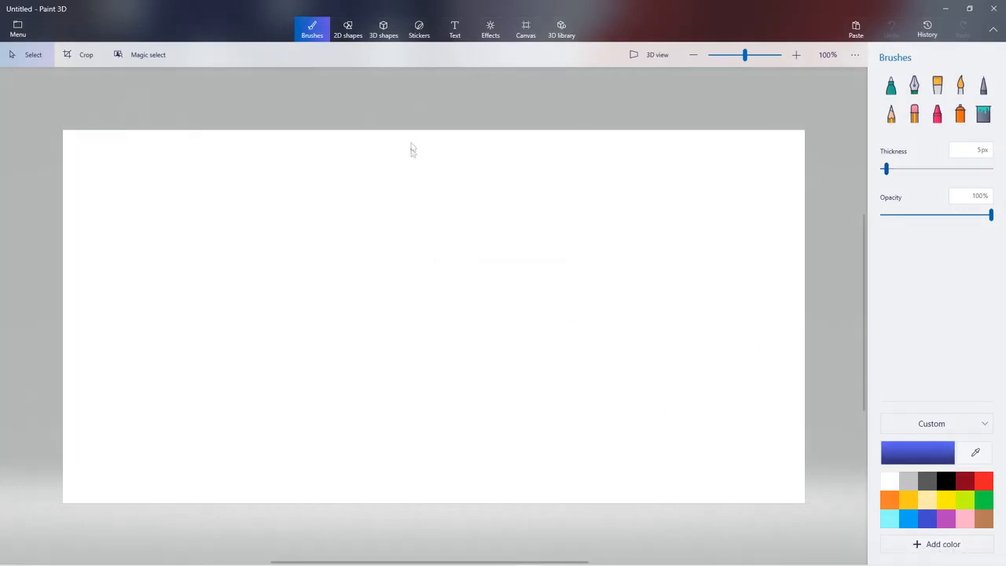
- Make the new canvas transparent and paste the cutout figure onto it
{"action": "left_click", "coordinate": [531, 32]}
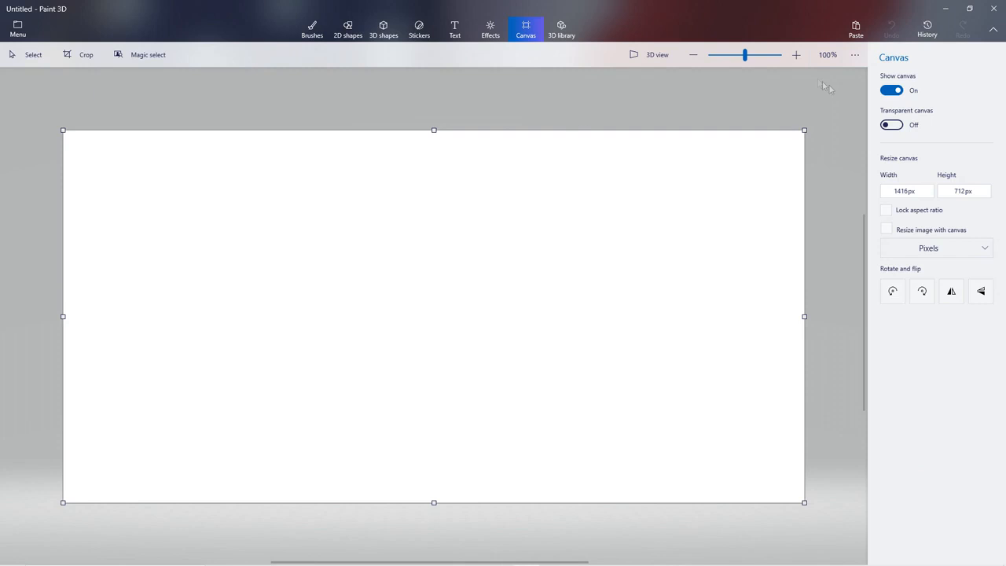
{"action": "left_click", "coordinate": [892, 125]}
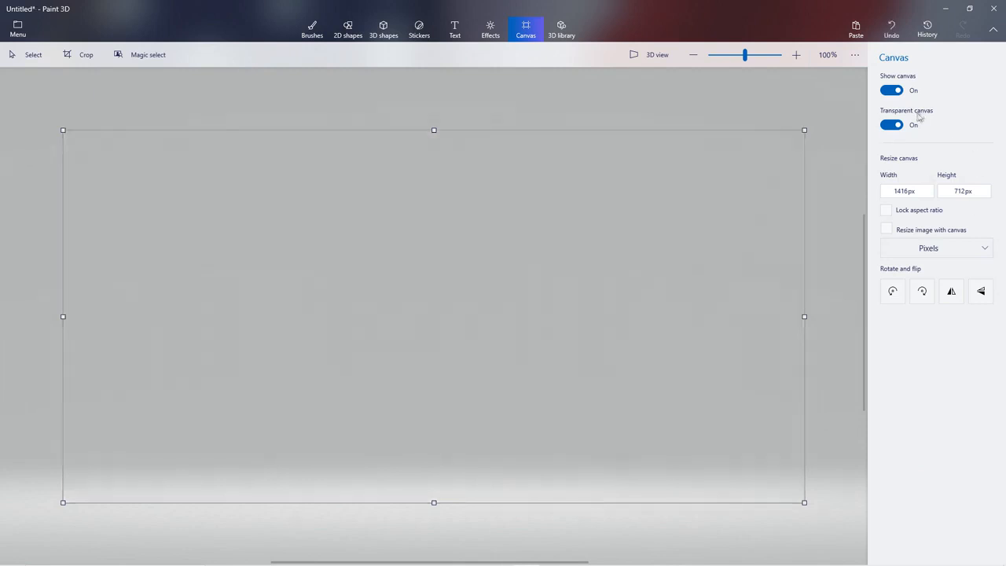
{"action": "right_click", "coordinate": [429, 312]}
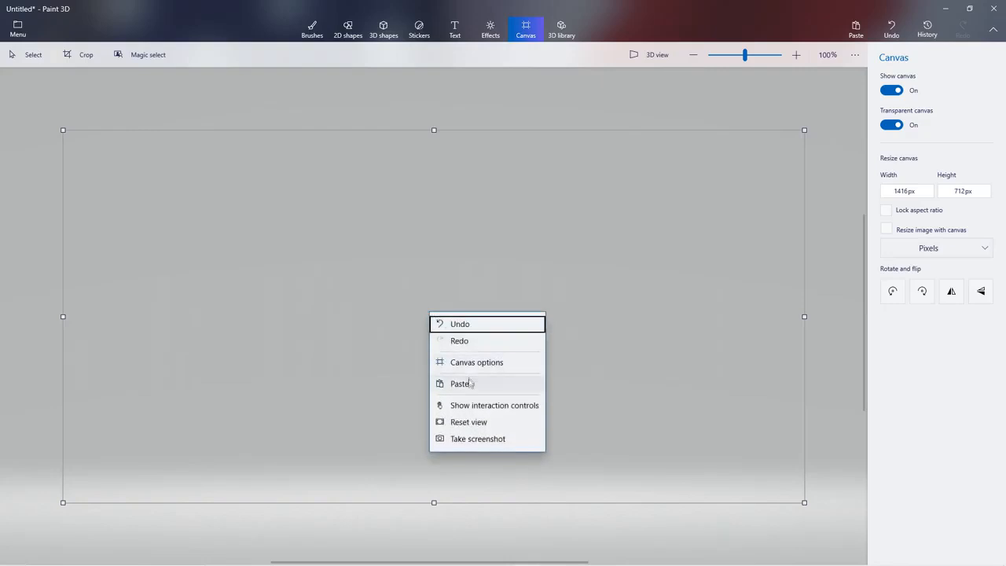
{"action": "left_click", "coordinate": [456, 382]}
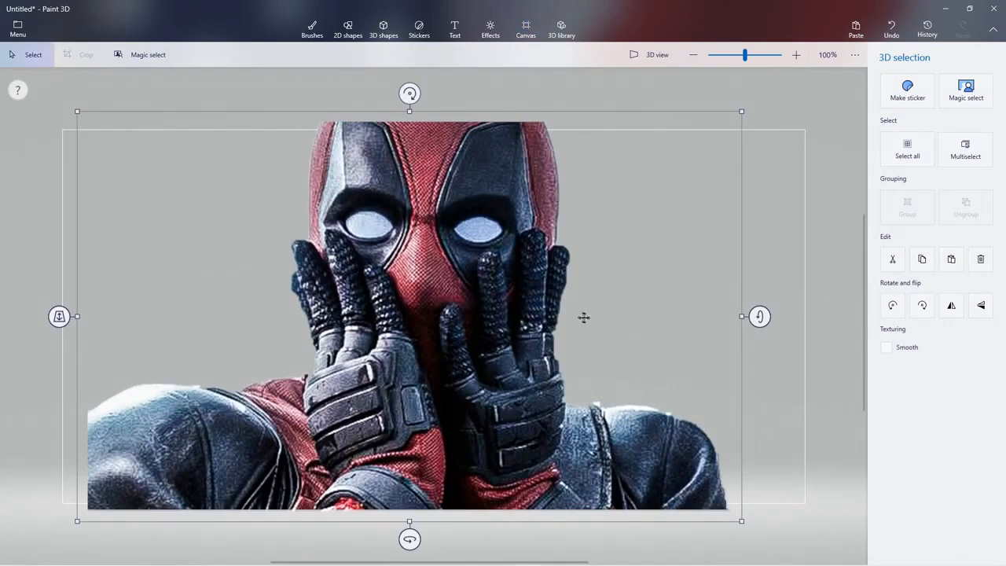
{"action": "scroll", "coordinate": [587, 311], "scroll_direction": "down", "scroll_amount": 3}
{"action": "scroll", "coordinate": [587, 308], "scroll_direction": "up", "scroll_amount": 3}
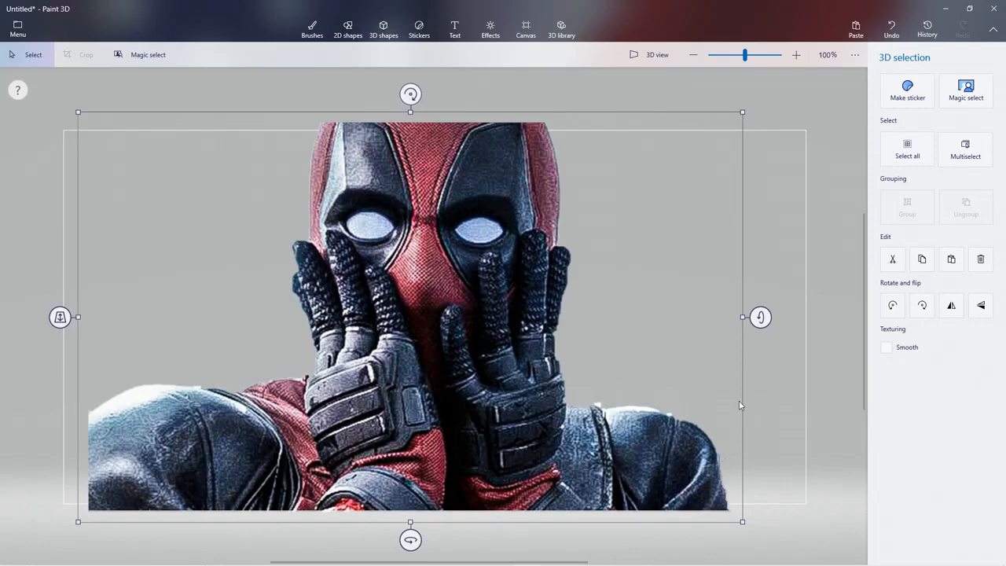
- Set the canvas size to 1600 px wide and 900 px high
{"action": "left_click", "coordinate": [526, 30]}
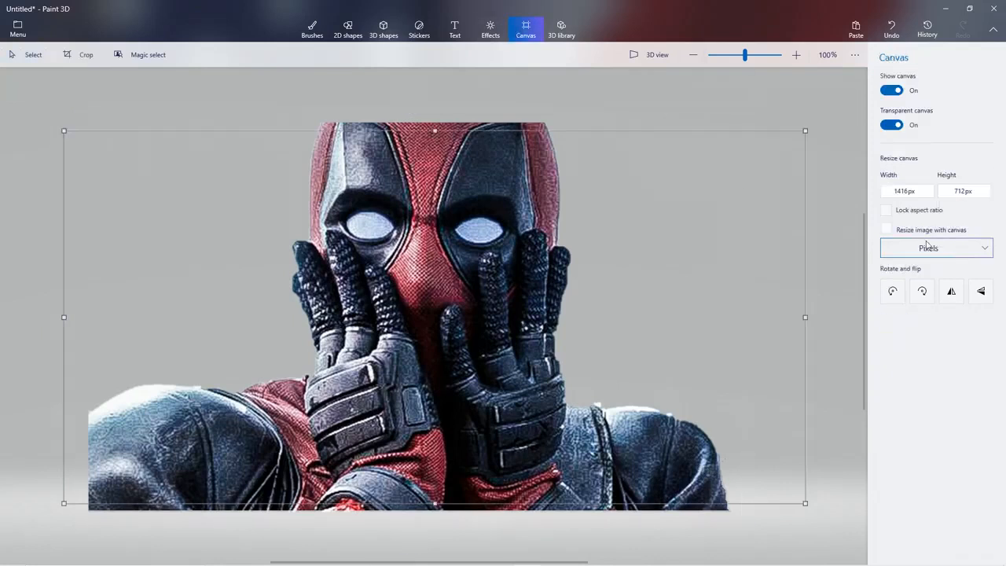
{"action": "left_click", "coordinate": [925, 191]}
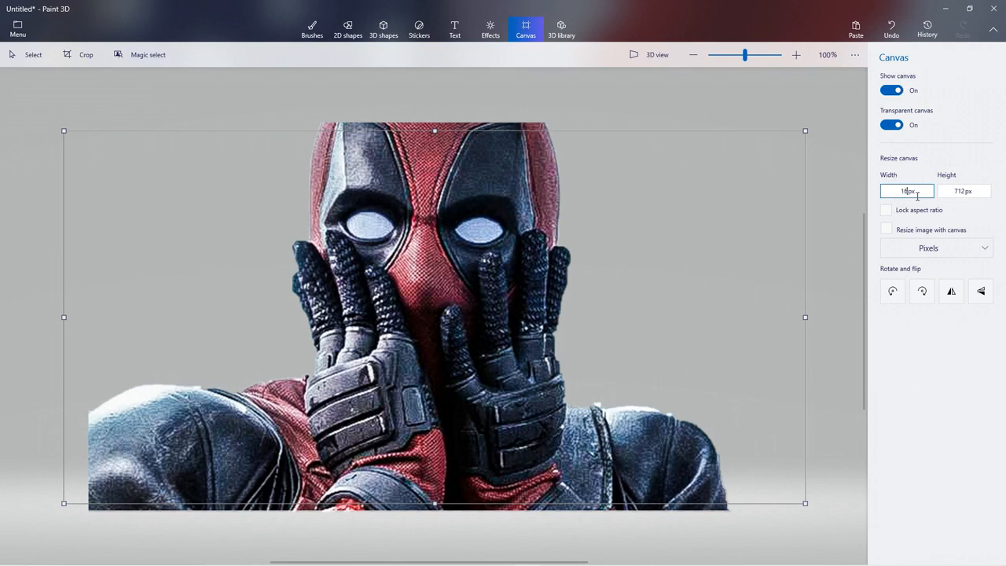
{"action": "type", "text": "1600"}
{"action": "left_click", "coordinate": [947, 197]}
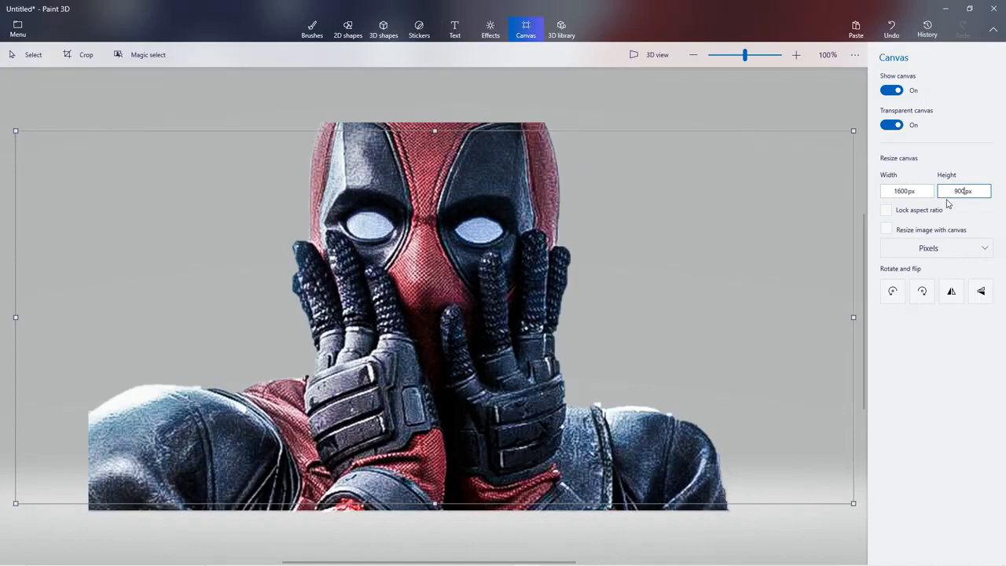
{"action": "key", "text": "Return"}
- Shrink the canvas around the cutout figure to about 1342 px wide and 751 px high
{"action": "scroll", "coordinate": [496, 206], "scroll_direction": "down", "scroll_amount": 1}
{"action": "scroll", "coordinate": [494, 216], "scroll_direction": "up", "scroll_amount": 2}
{"action": "scroll", "coordinate": [354, 132], "scroll_direction": "down", "scroll_amount": 1}
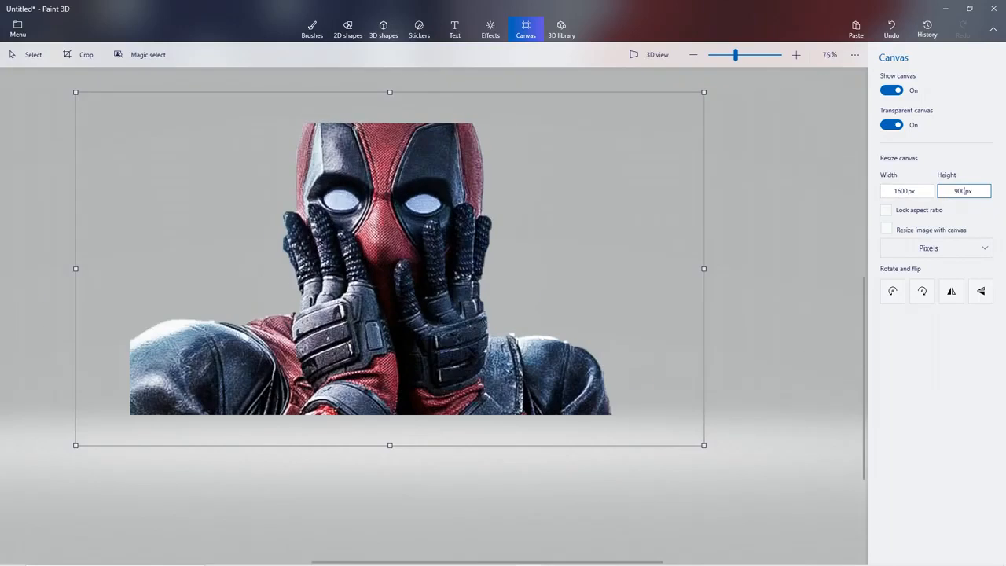
{"action": "left_click_drag", "start_coordinate": [705, 91], "coordinate": [706, 122]}
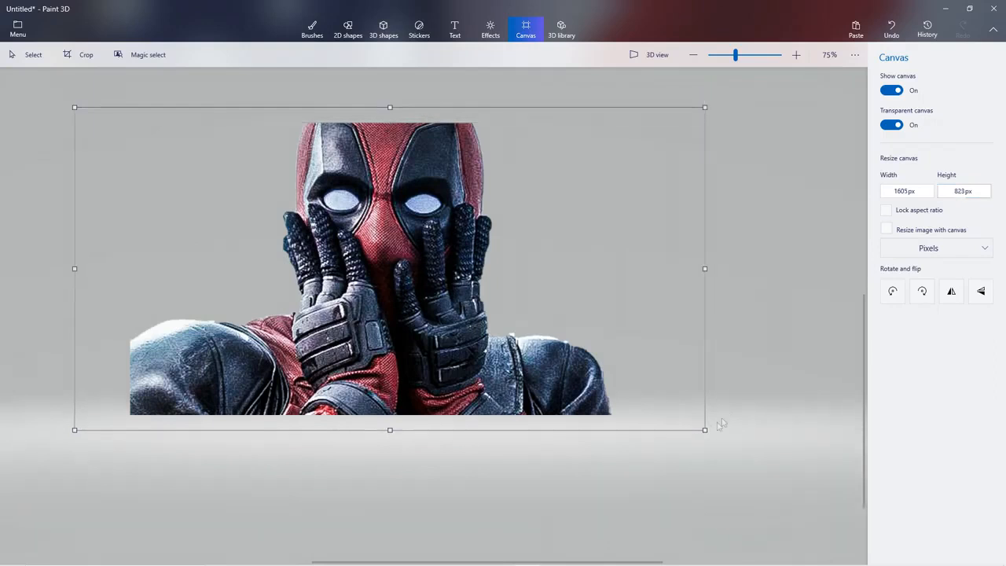
{"action": "left_click_drag", "start_coordinate": [707, 429], "coordinate": [612, 417]}
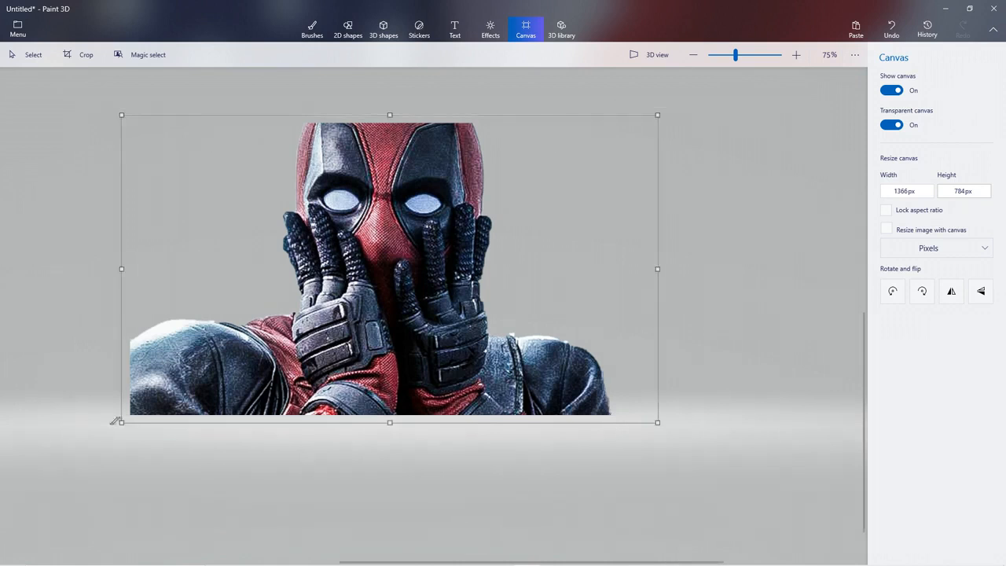
{"action": "left_click_drag", "start_coordinate": [123, 422], "coordinate": [131, 415]}
{"action": "left_click_drag", "start_coordinate": [393, 115], "coordinate": [391, 124]}
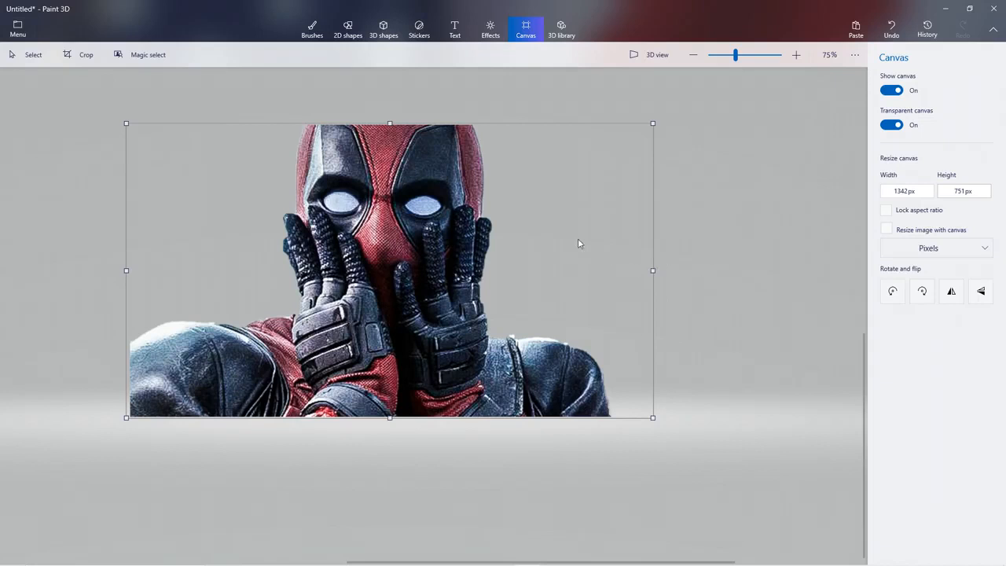
- Save the canvas as a transparent PNG image named "test image" on the Desktop, and close Paint 3D without saving the project
{"action": "left_click", "coordinate": [17, 29]}
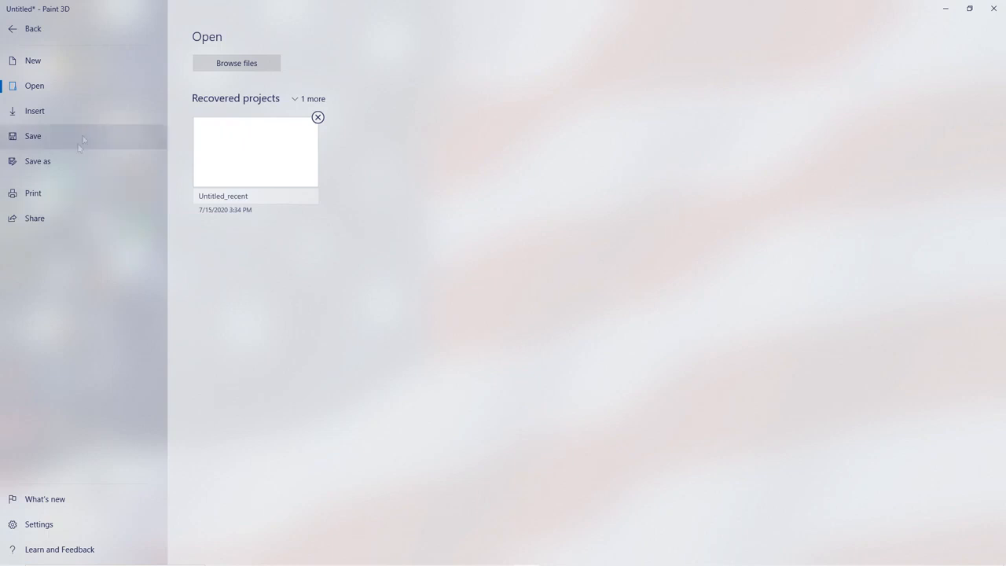
{"action": "left_click", "coordinate": [70, 160]}
{"action": "left_click", "coordinate": [236, 94]}
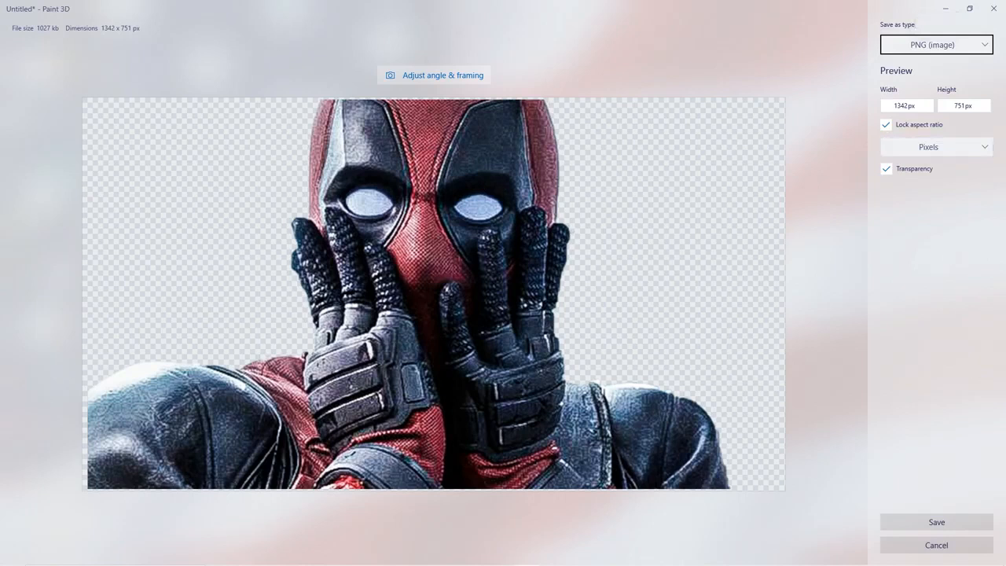
{"action": "left_click", "coordinate": [946, 528]}
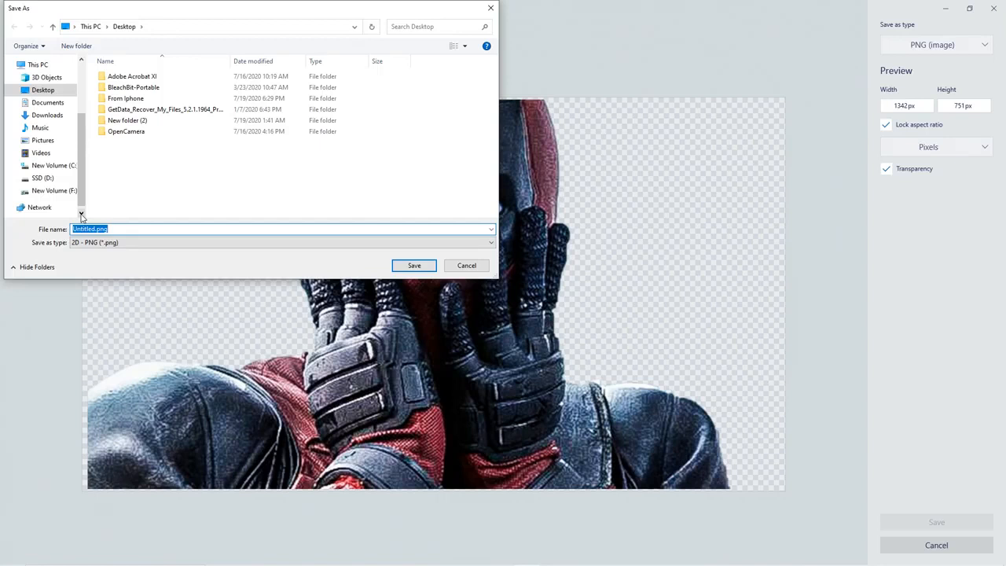
{"action": "type", "text": "test image"}
{"action": "left_click", "coordinate": [414, 265]}
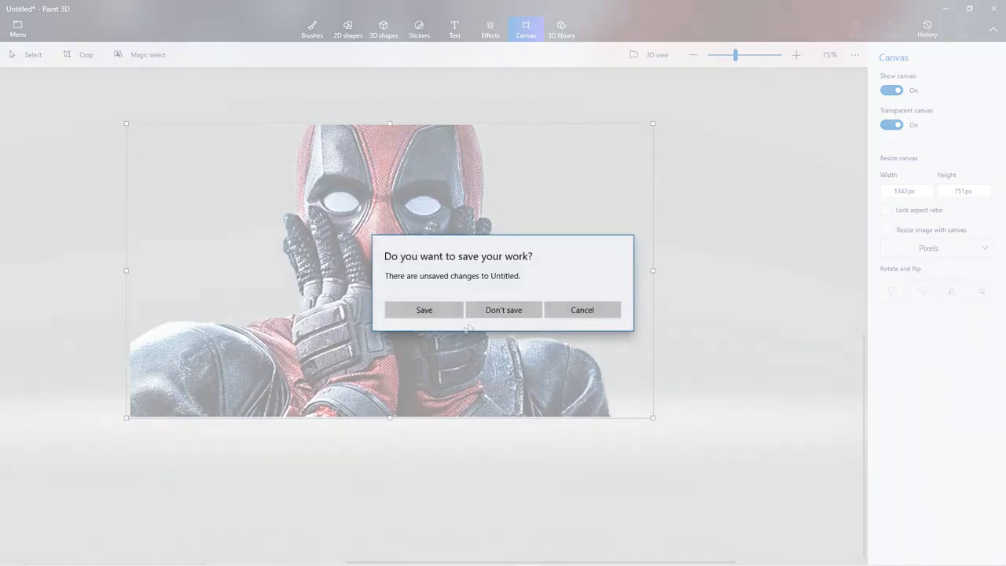
{"action": "left_click", "coordinate": [515, 310]}
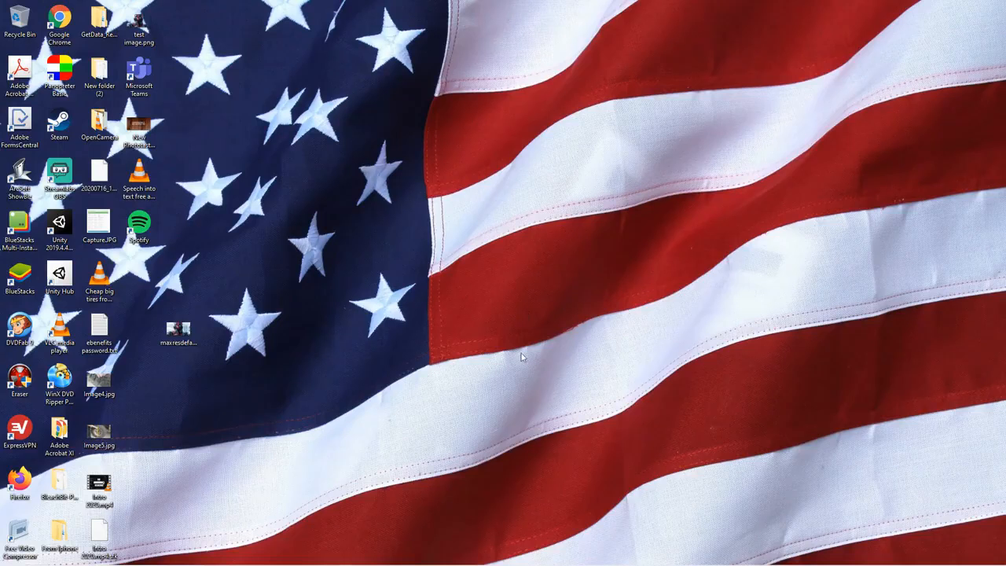
- Move test image.png to an empty area of the desktop and enlarge the desktop icons
{"action": "left_click_drag", "start_coordinate": [139, 24], "coordinate": [227, 466]}
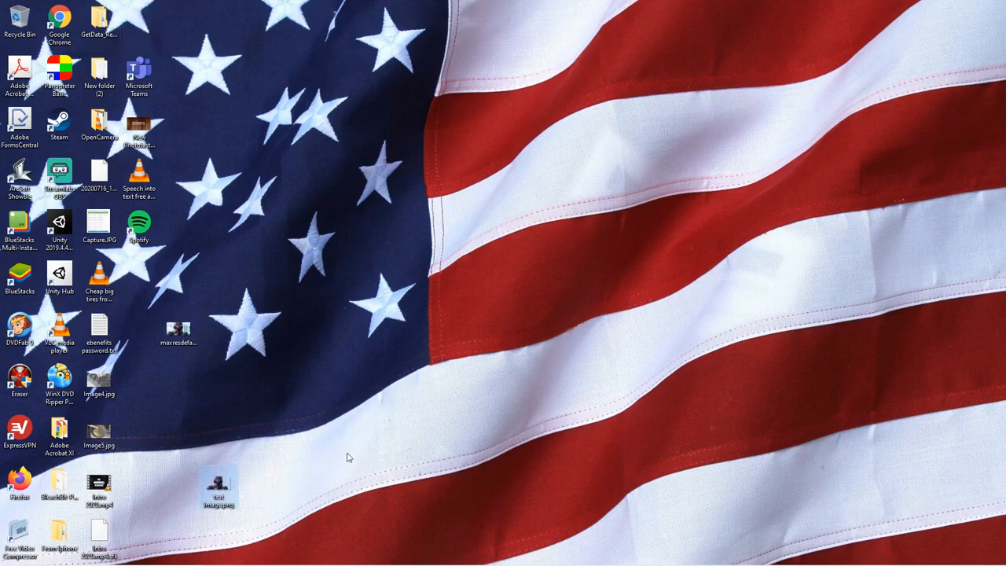
{"action": "scroll", "coordinate": [346, 456], "scroll_direction": "up", "scroll_amount": 8, "text": "ctrl"}
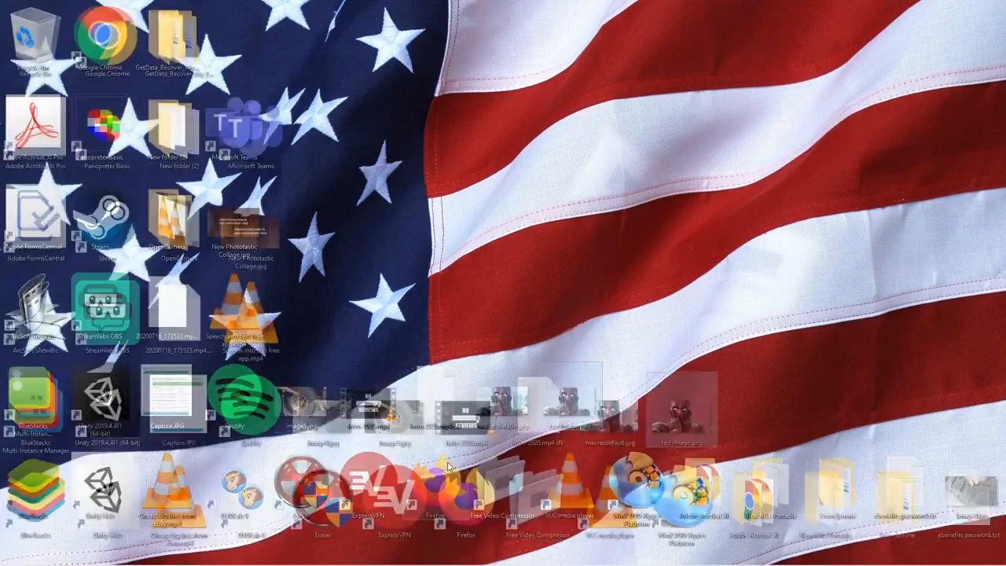